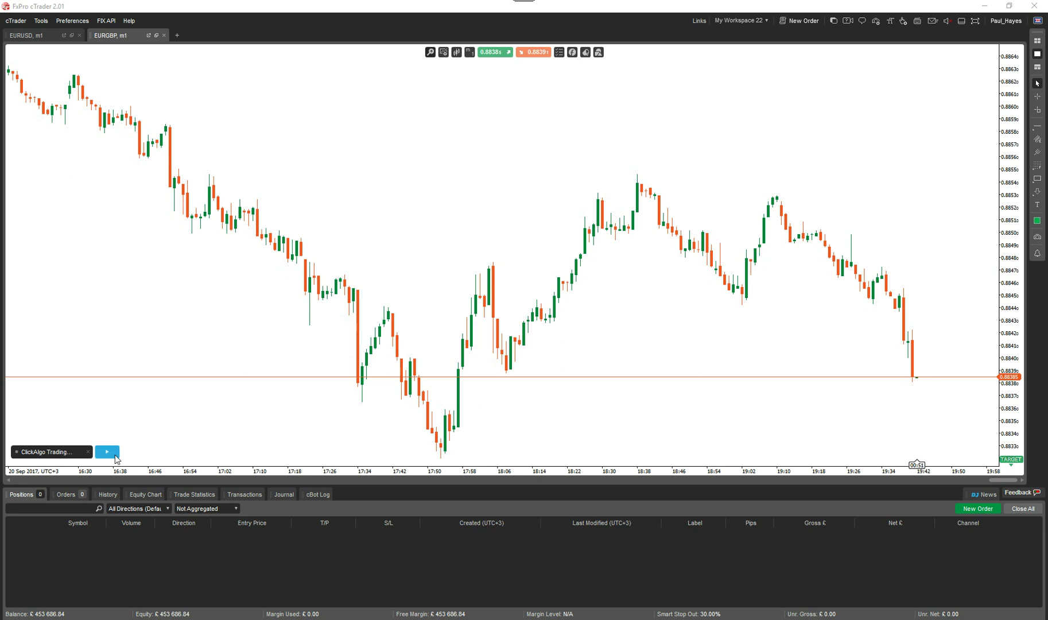
Step: Start the ClickAlgo trading cBot on EURGBP and dismiss its trial-version notice
{"action": "left_click", "coordinate": [107, 451]}
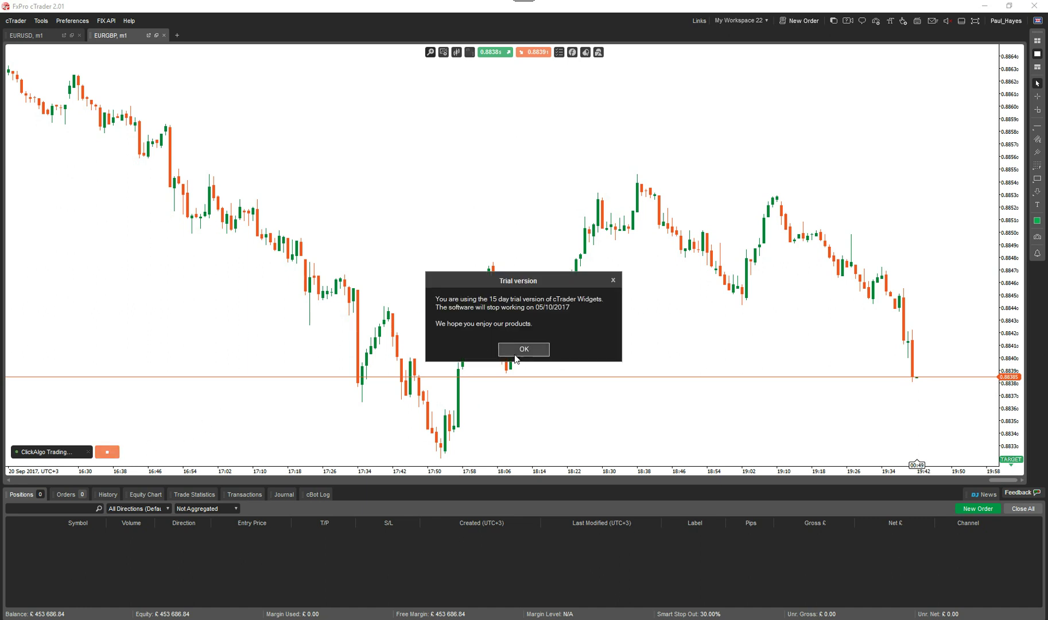
{"action": "left_click", "coordinate": [516, 356]}
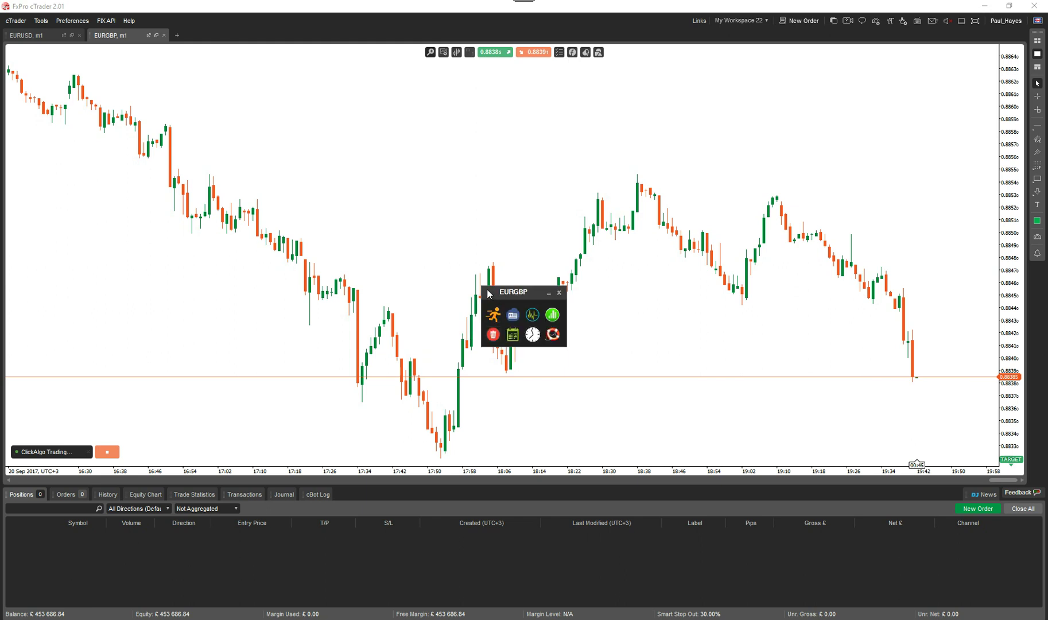
Step: Open the quick SELL/BUY panel, move it to the upper right, and sell five €1,000 EURGBP lots
{"action": "left_click", "coordinate": [492, 314]}
{"action": "left_click_drag", "start_coordinate": [515, 279], "coordinate": [704, 134]}
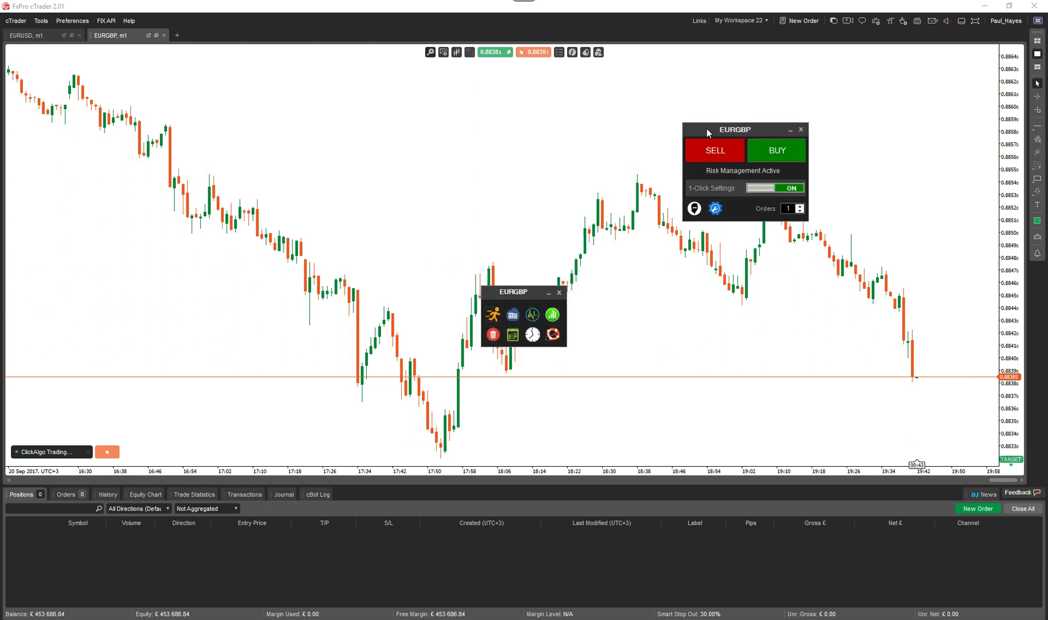
{"action": "left_click", "coordinate": [735, 156]}
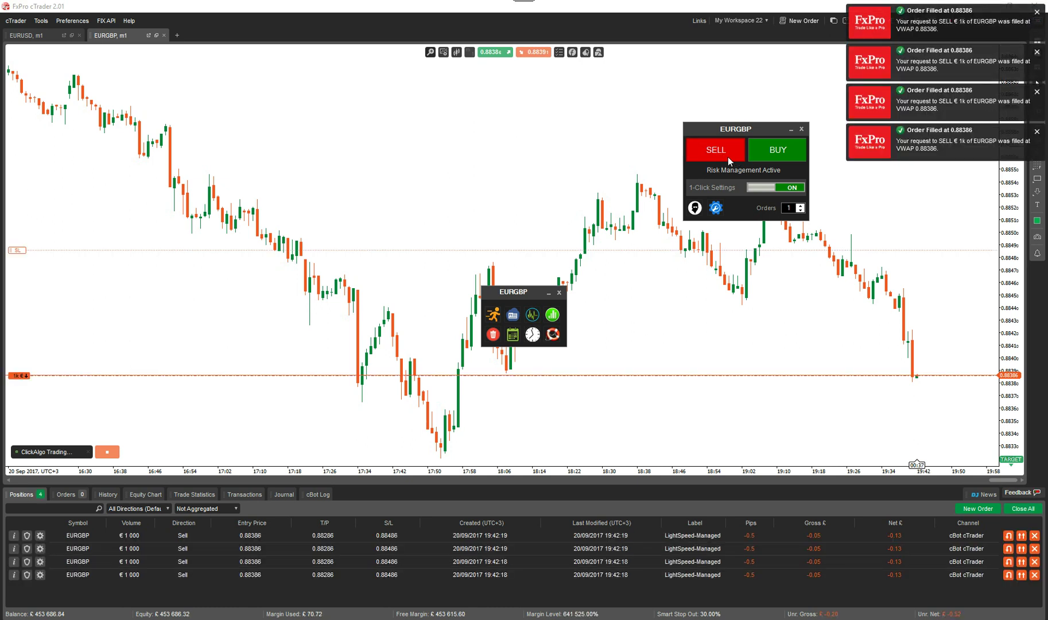
{"action": "left_click", "coordinate": [728, 156]}
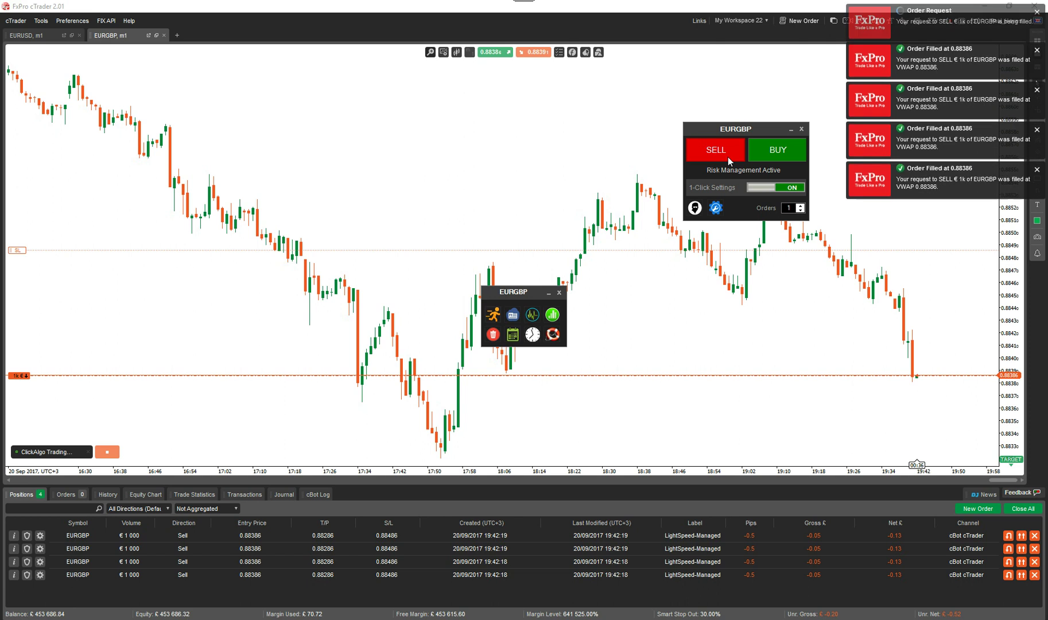
Step: Close the SELL/BUY panel despite the open-orders warning and move the close-orders panel up
{"action": "left_click", "coordinate": [801, 129]}
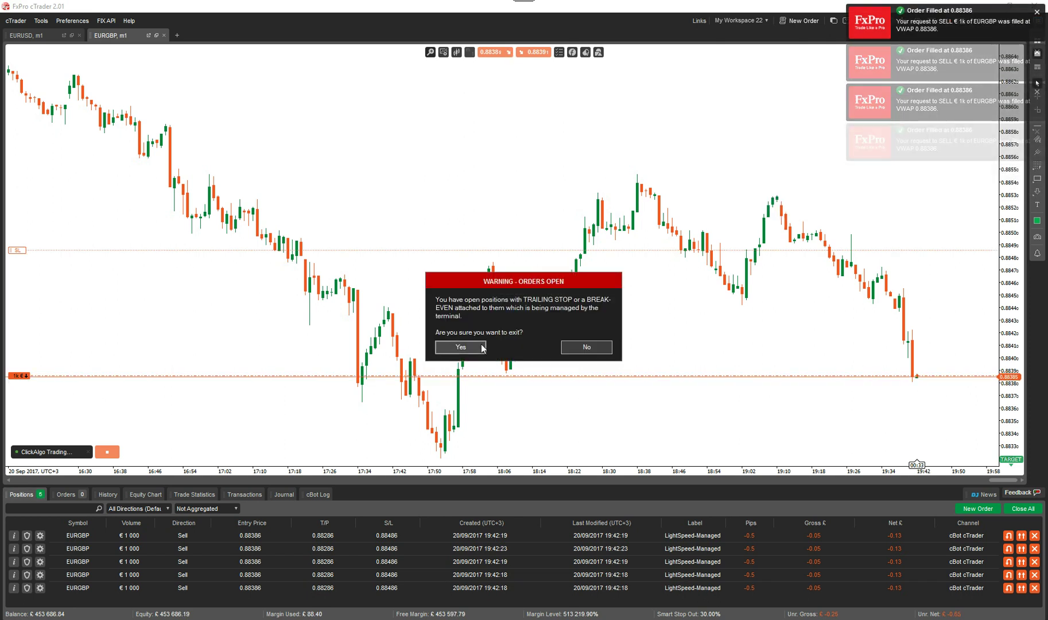
{"action": "left_click", "coordinate": [461, 347]}
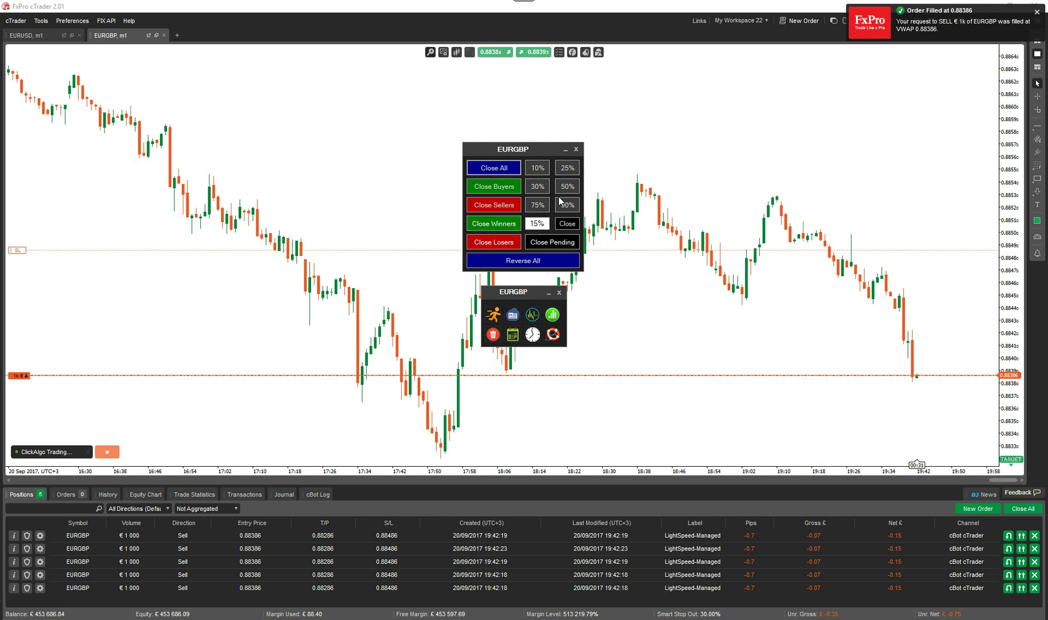
{"action": "mouse_move", "coordinate": [532, 153]}
{"action": "left_mouse_down"}
{"action": "mouse_move", "coordinate": [691, 116]}
{"action": "mouse_move", "coordinate": [659, 79]}
{"action": "left_mouse_up"}
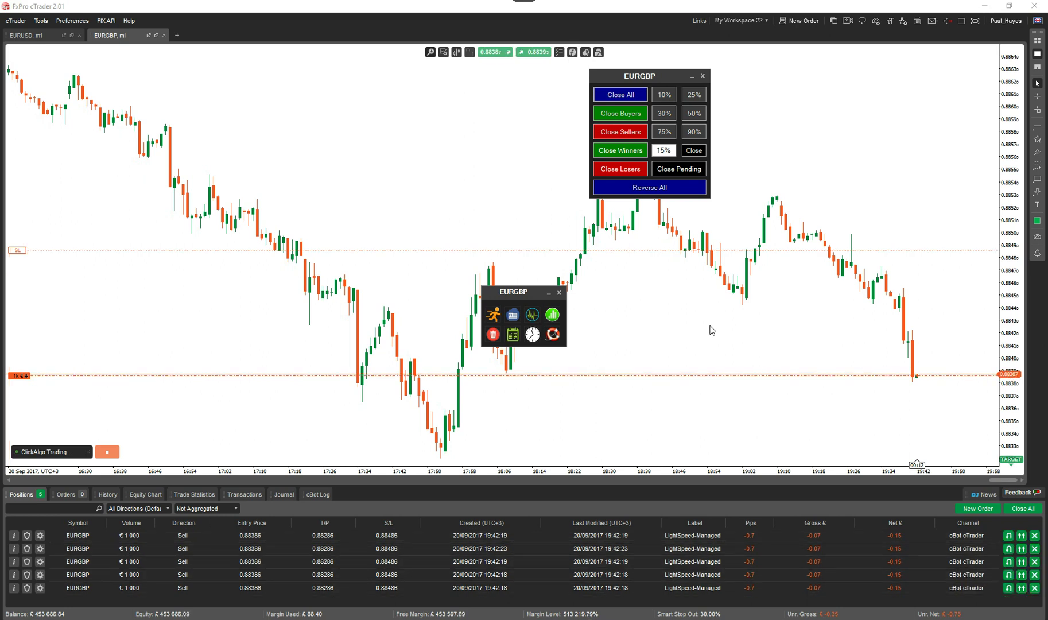
Step: Drag the EURGBP close-and-reverse panel to the chart's top-right corner
{"action": "mouse_move", "coordinate": [658, 77]}
{"action": "left_mouse_down"}
{"action": "mouse_move", "coordinate": [846, 100]}
{"action": "mouse_move", "coordinate": [907, 74]}
{"action": "left_mouse_up"}
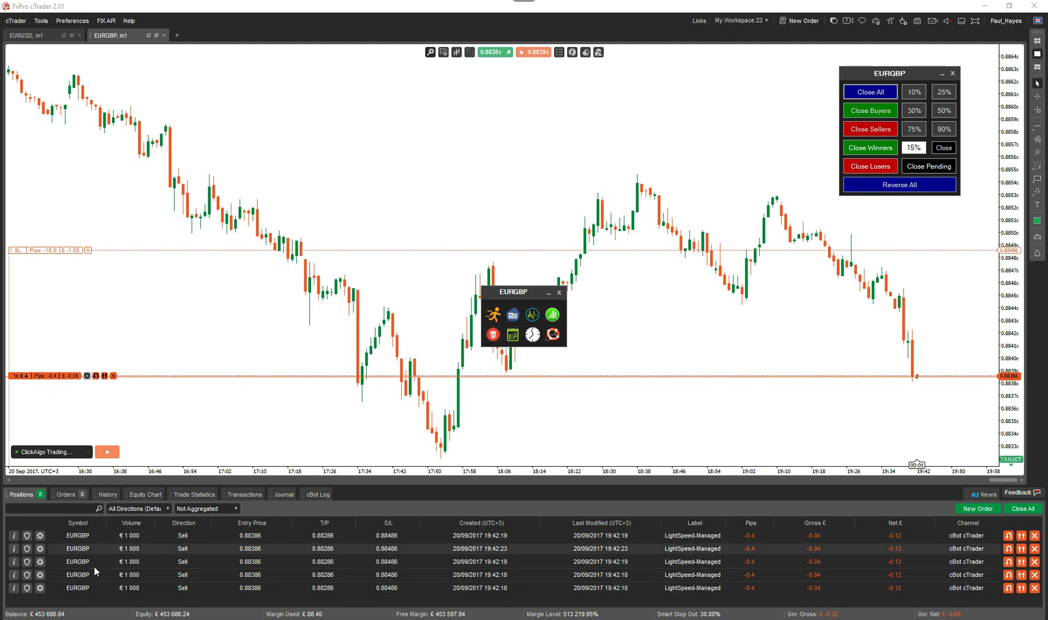
Step: Reverse all five EURGBP sells into €1,000 buys at 0.88390 with Reverse All
{"action": "left_click", "coordinate": [893, 185]}
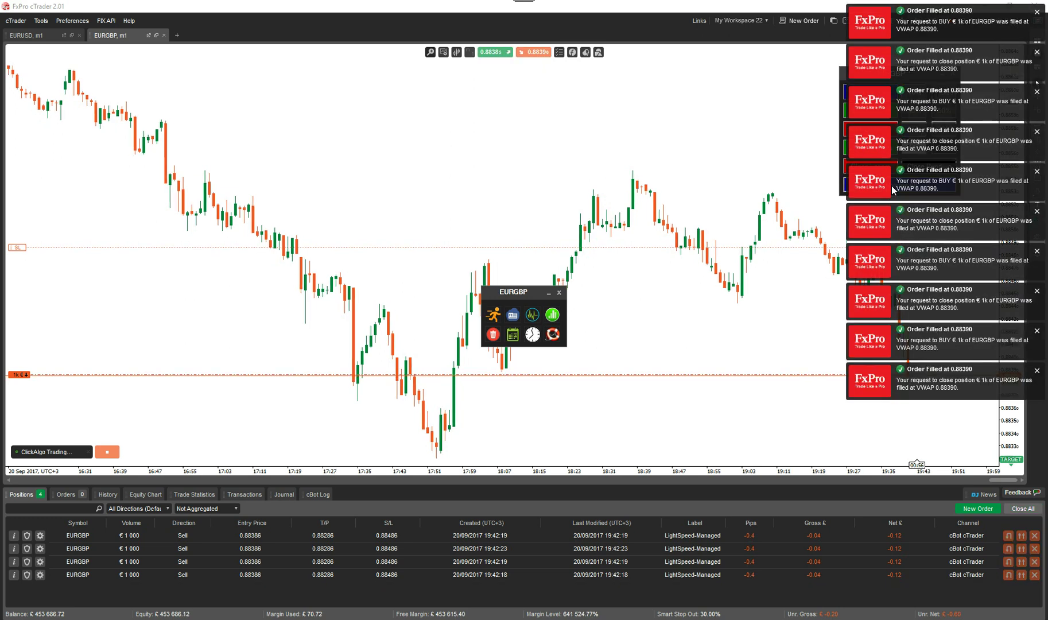